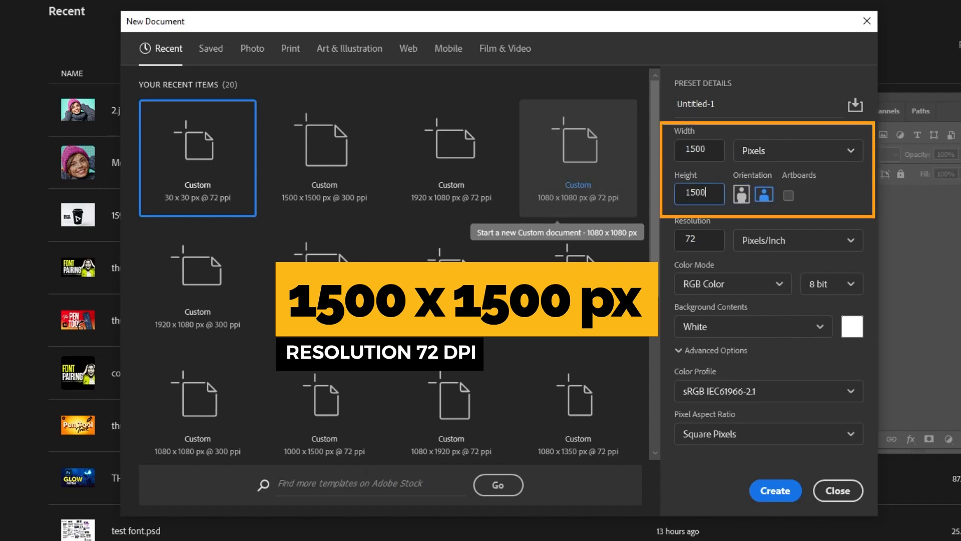
Step: Create a 1500 x 1500 px document at 72 ppi and place the woman photo from the freepik folder in it
key(Tab)
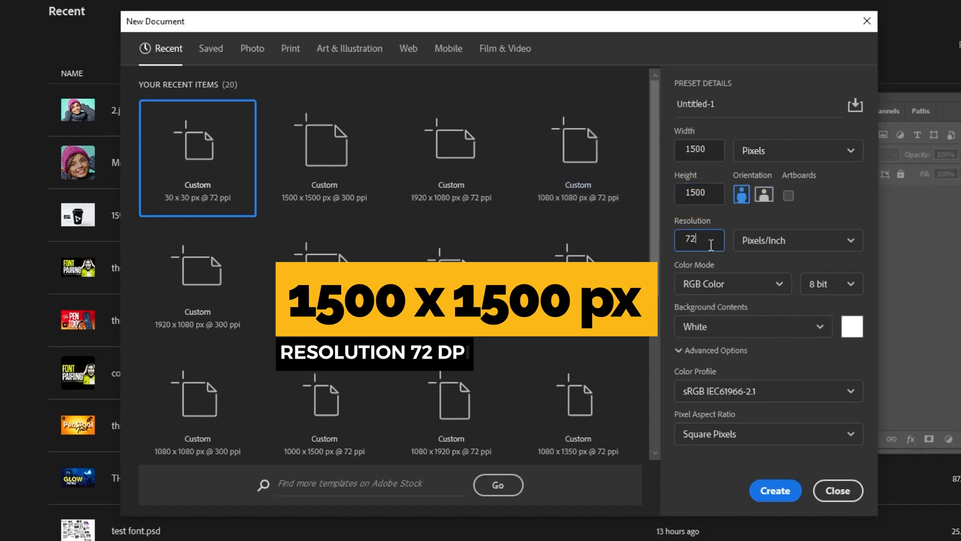
click(776, 492)
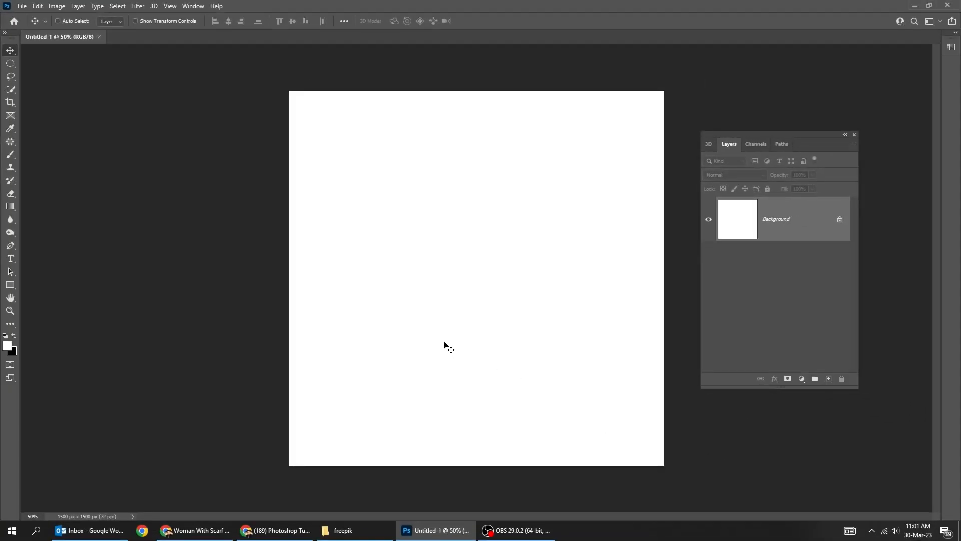
click(344, 530)
drag(171, 93, 513, 331)
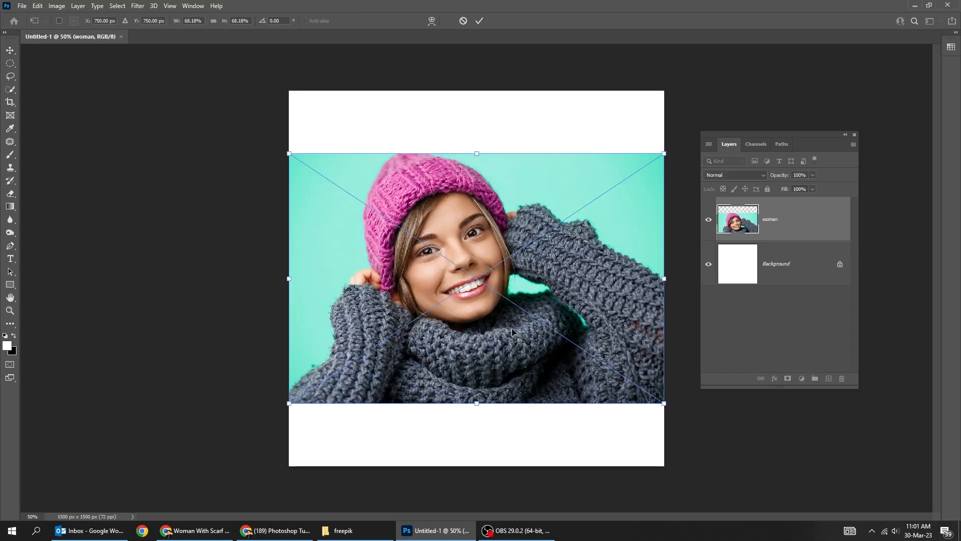
Step: Enlarge and reposition the placed woman photo so it covers the whole canvas, and convert its layer to a smart object
drag(664, 402, 768, 472)
drag(414, 291, 439, 291)
drag(208, 472, 157, 507)
drag(370, 339, 388, 389)
key(Return)
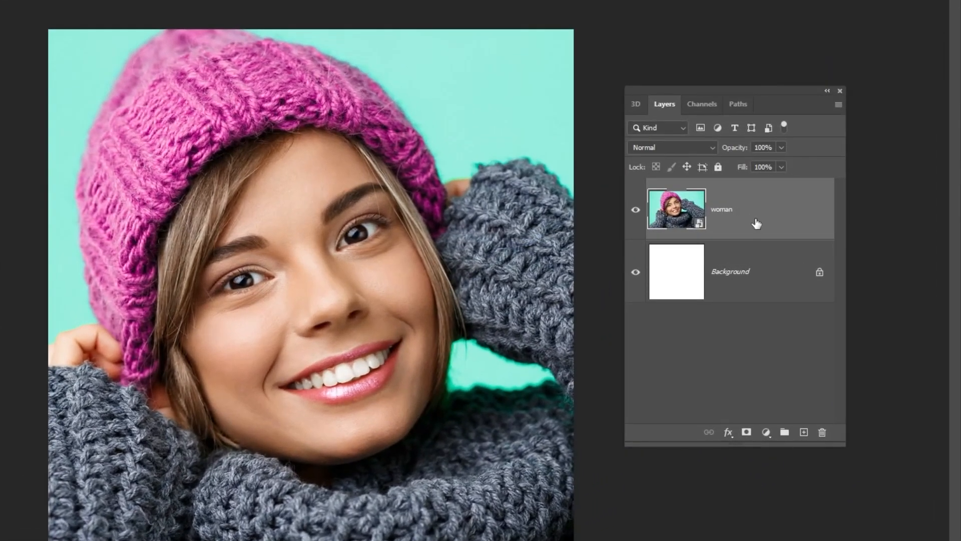
right_click(746, 212)
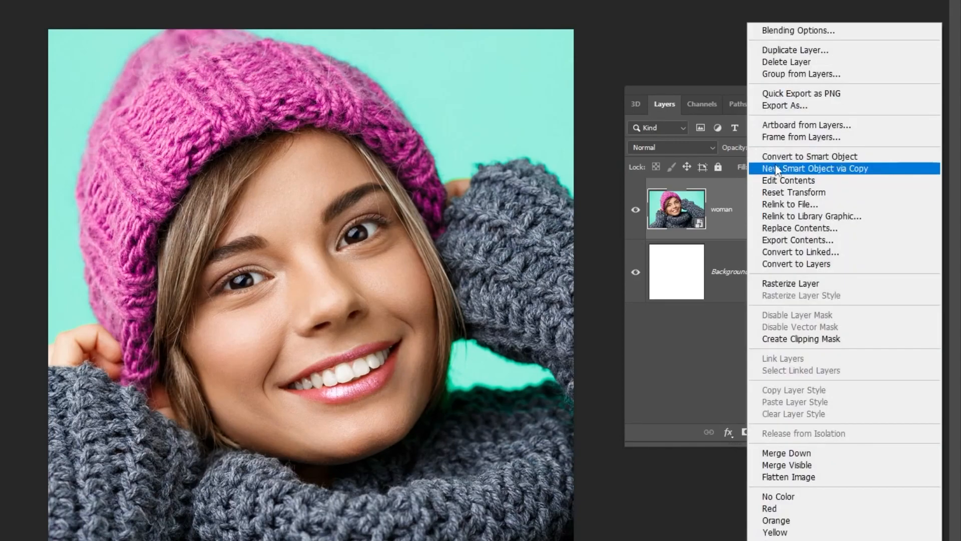
click(780, 160)
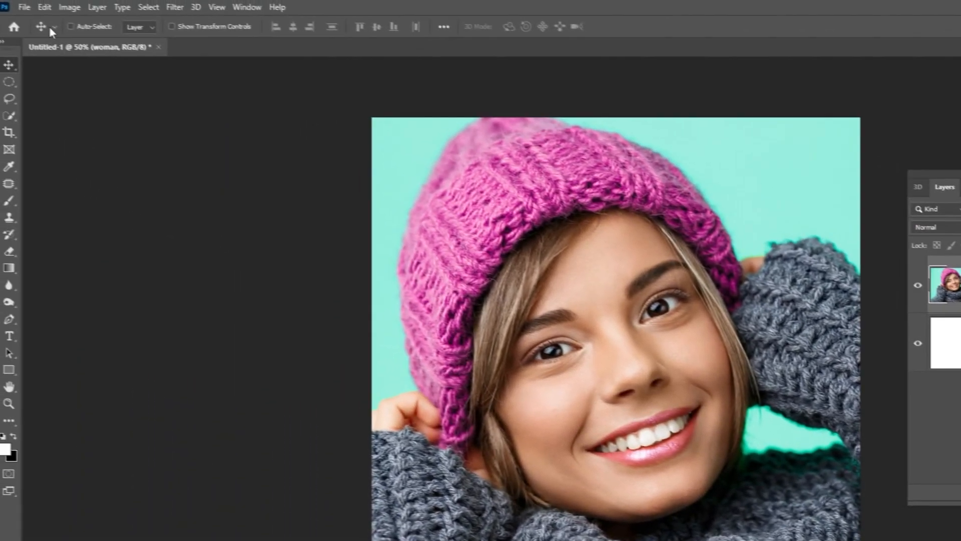
Step: Create a second document of 30 x 30 px at 72 ppi with a white background
click(24, 7)
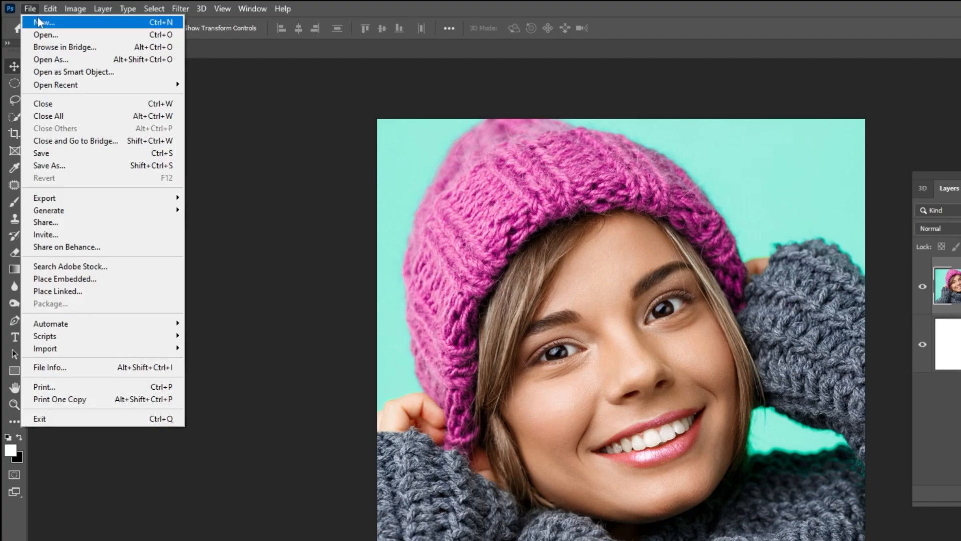
click(33, 16)
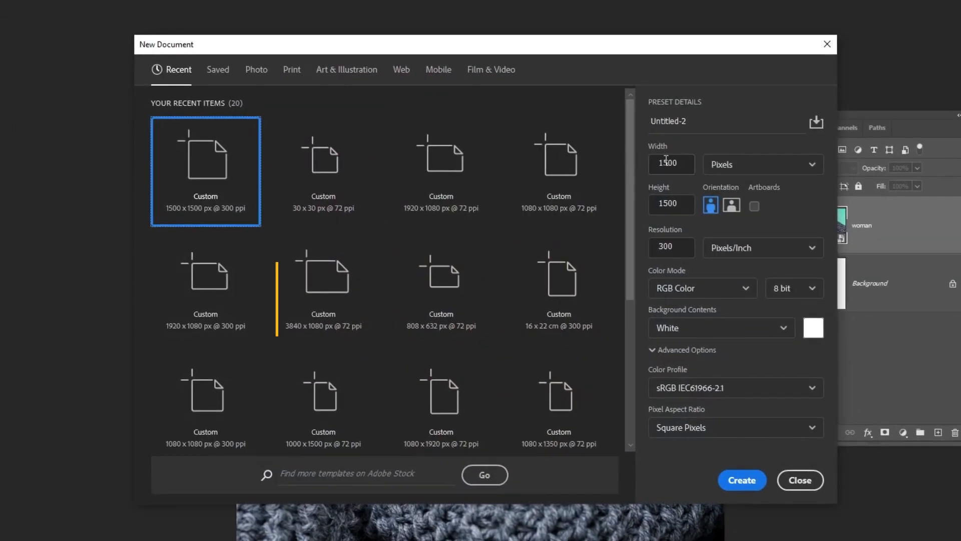
text(30)
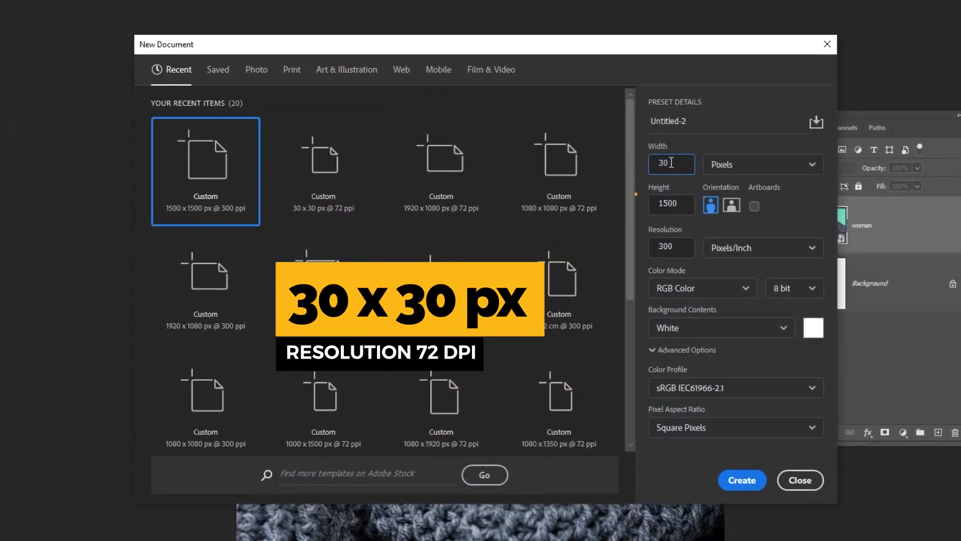
key(Tab)
text(30)
double_click(666, 253)
text(72)
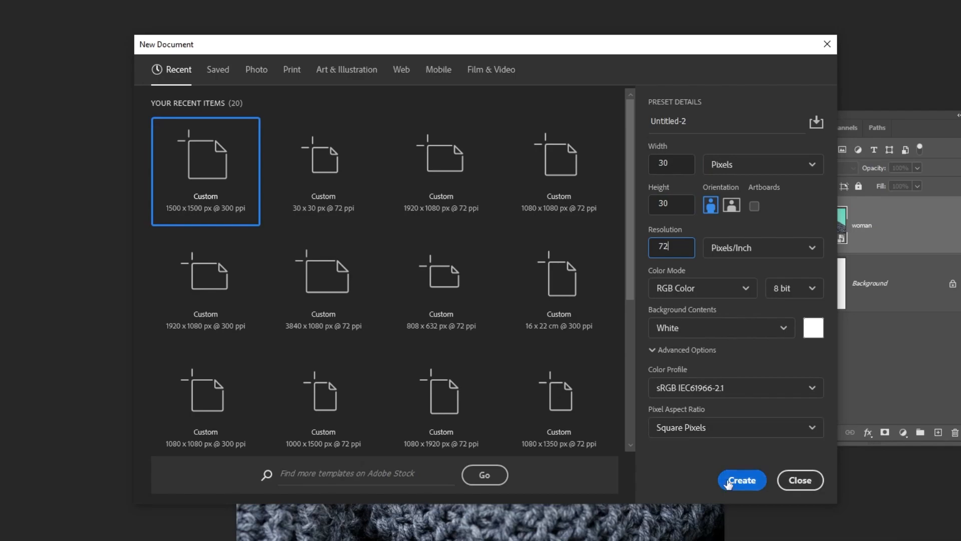
click(732, 481)
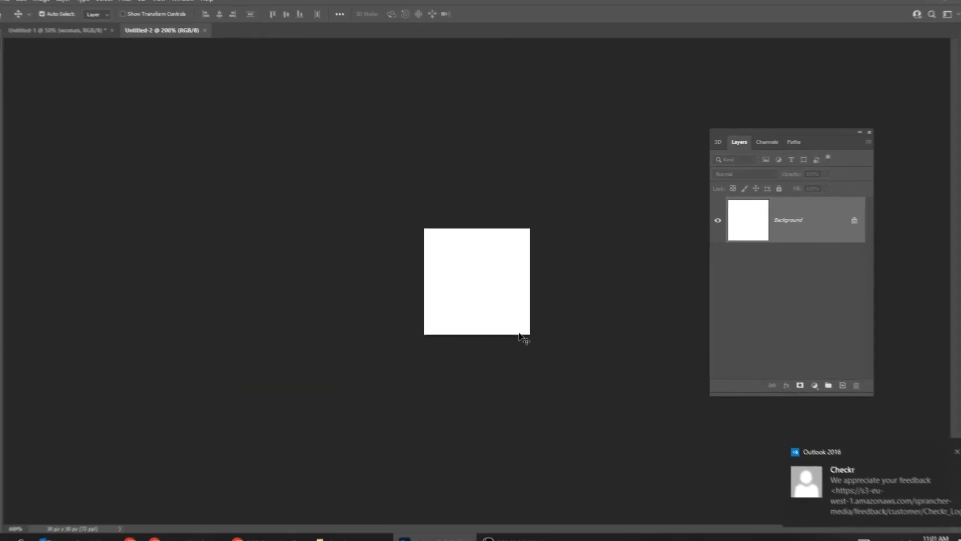
Step: Make a fixed-size 30 x 30 px circular selection with the Elliptical Marquee and centre it on the small canvas
key(ctrl+plus)
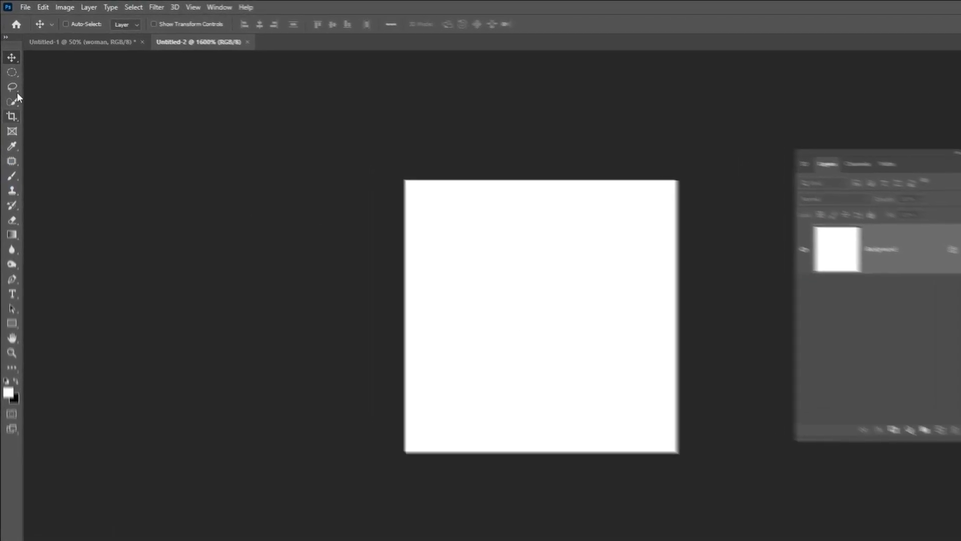
click(21, 96)
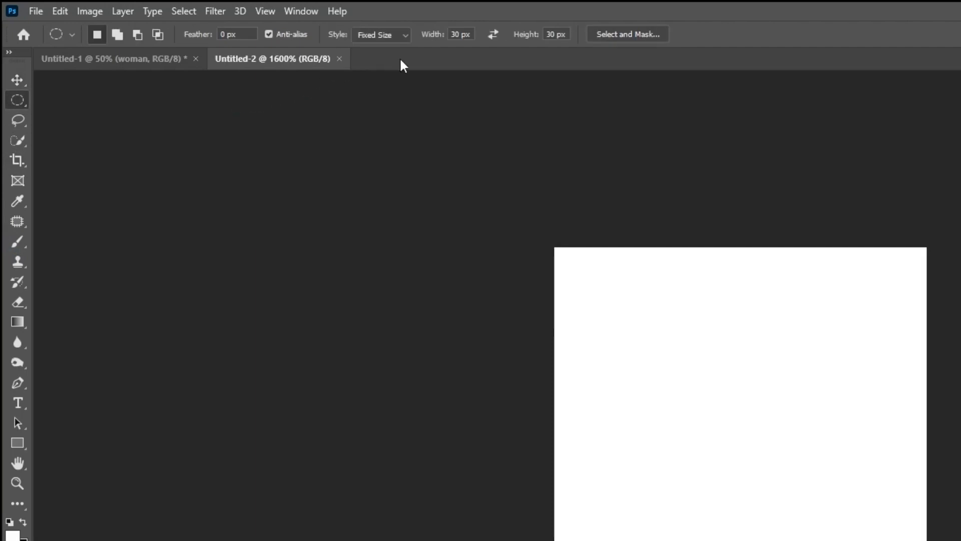
click(435, 46)
click(438, 85)
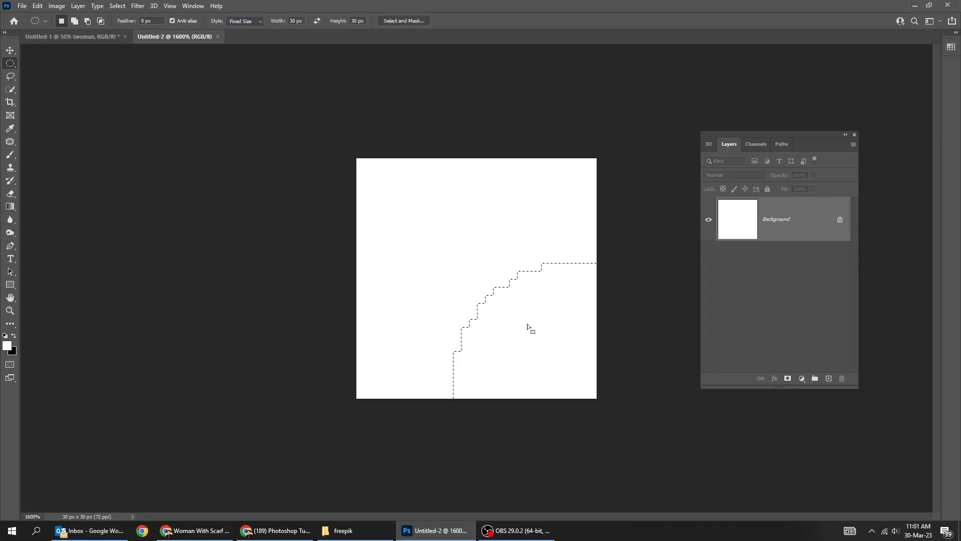
drag(441, 232, 485, 281)
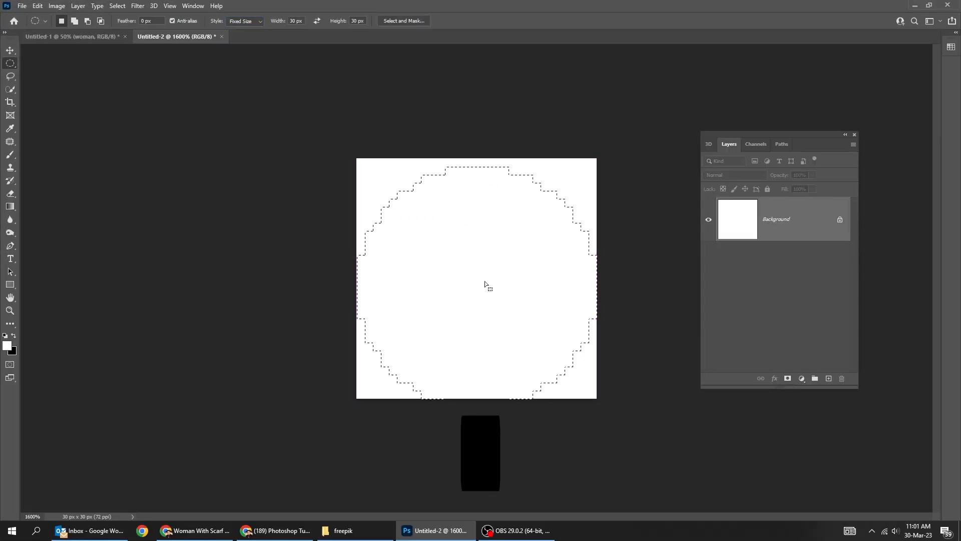
Step: Invert the circular selection and fill the area around the circle with a black (000000) Solid Color fill layer
key(ctrl+shift+i)
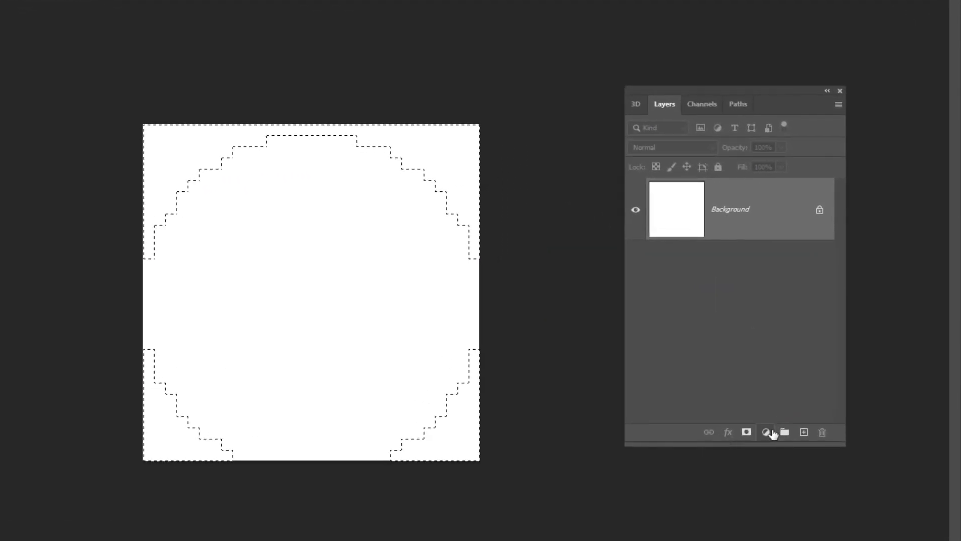
click(766, 431)
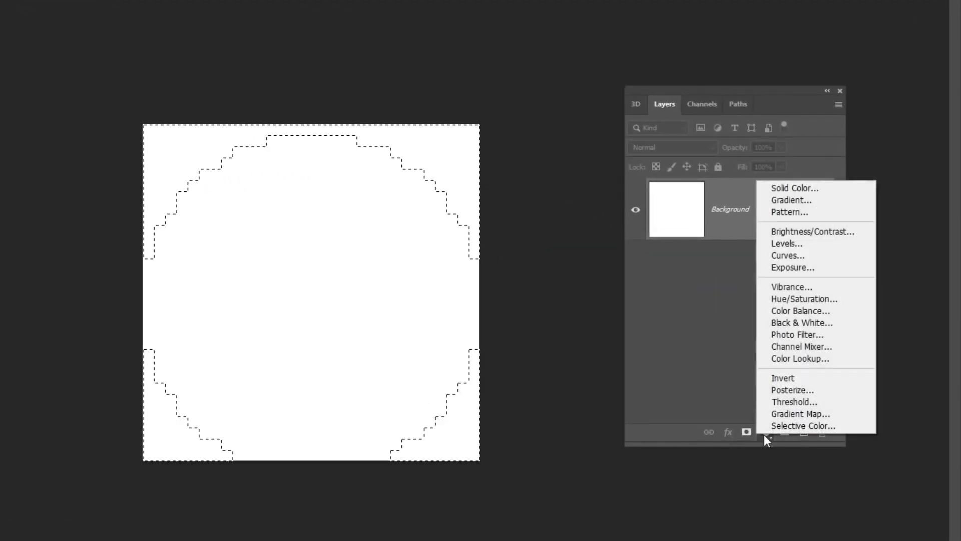
click(791, 188)
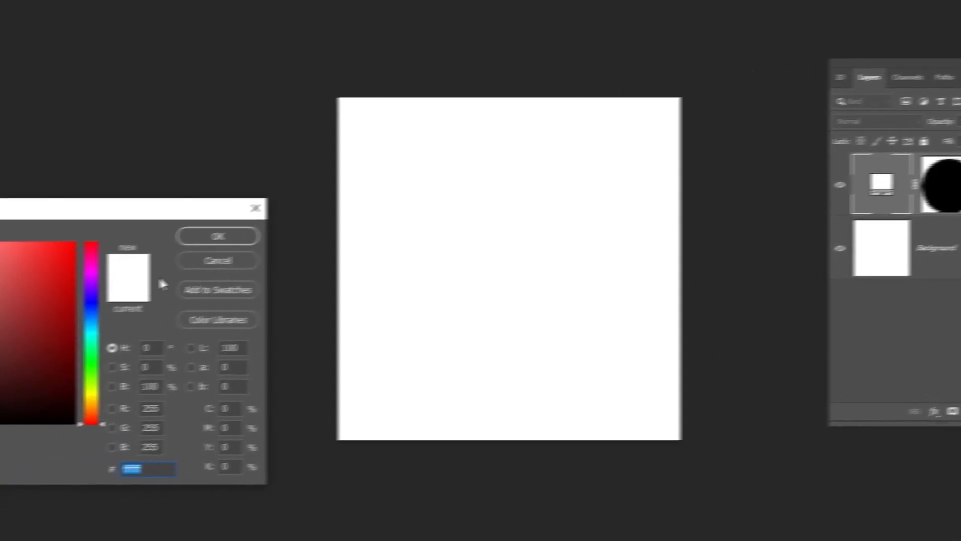
drag(145, 384, 46, 411)
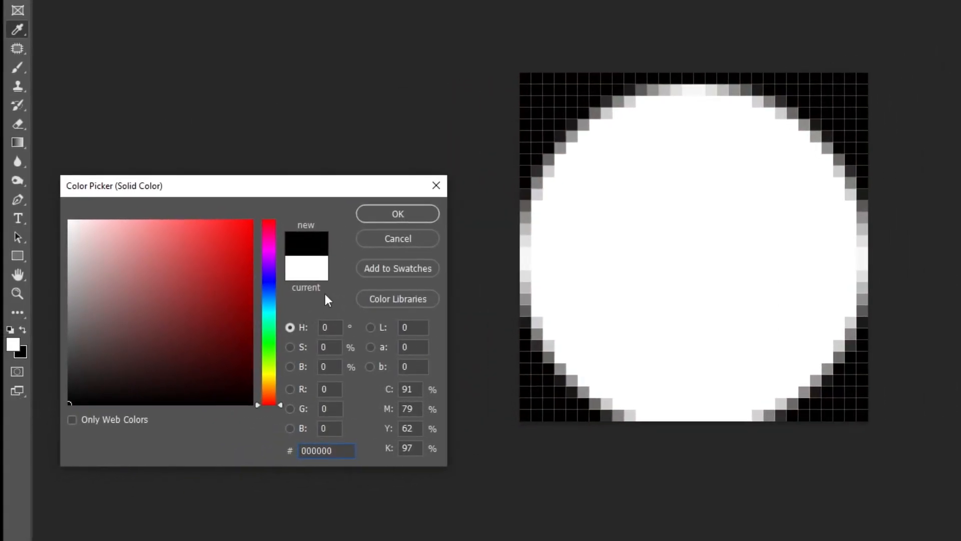
click(383, 220)
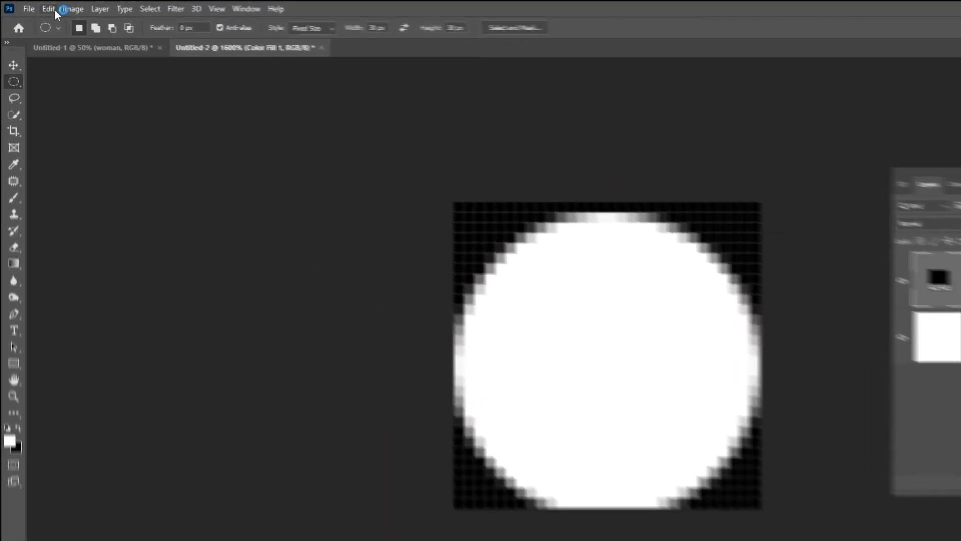
Step: Define the circle artwork as a pattern named "30 by 30 72 dp" and close its document without saving
click(38, 6)
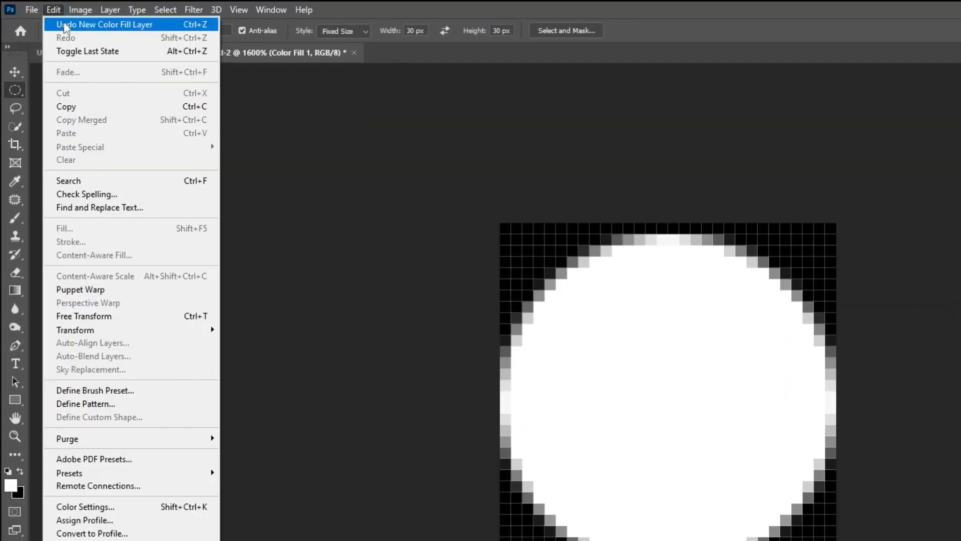
click(125, 404)
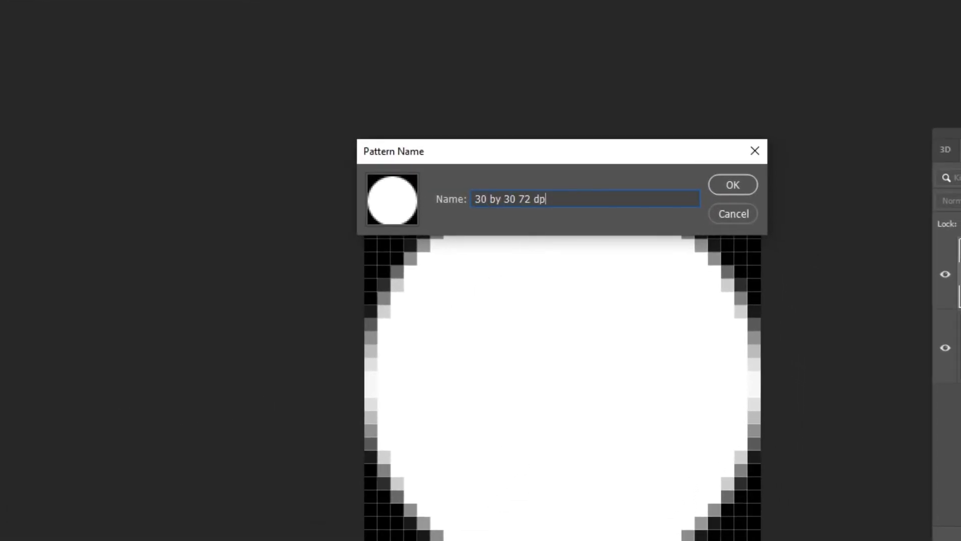
click(736, 185)
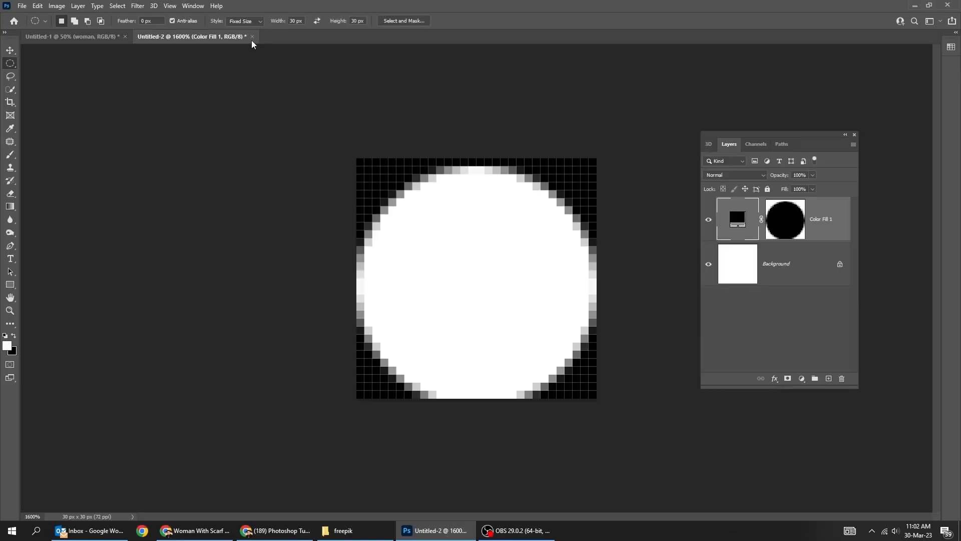
click(252, 37)
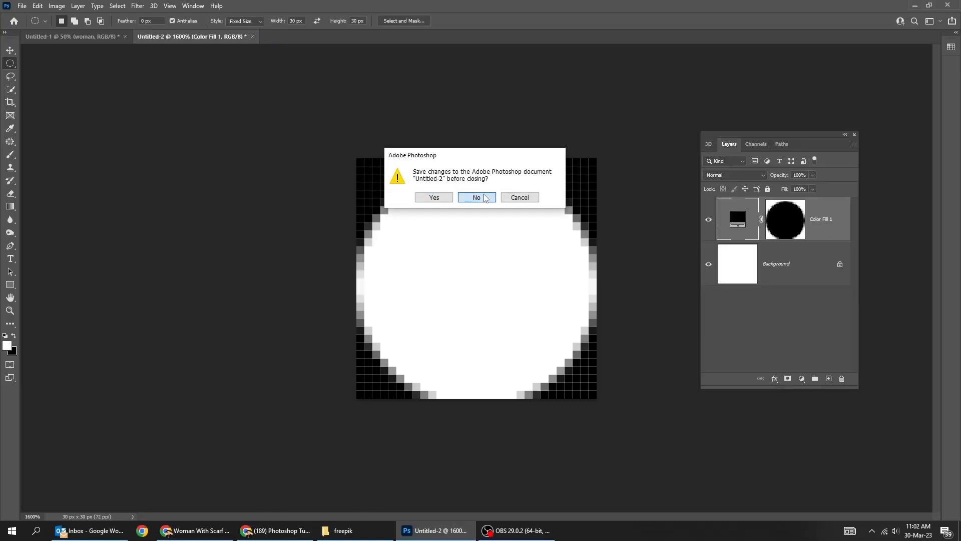
click(475, 197)
Step: Apply a Mosaic filter with a cell size of 30 to the woman layer and collapse its smart filter list
key(v)
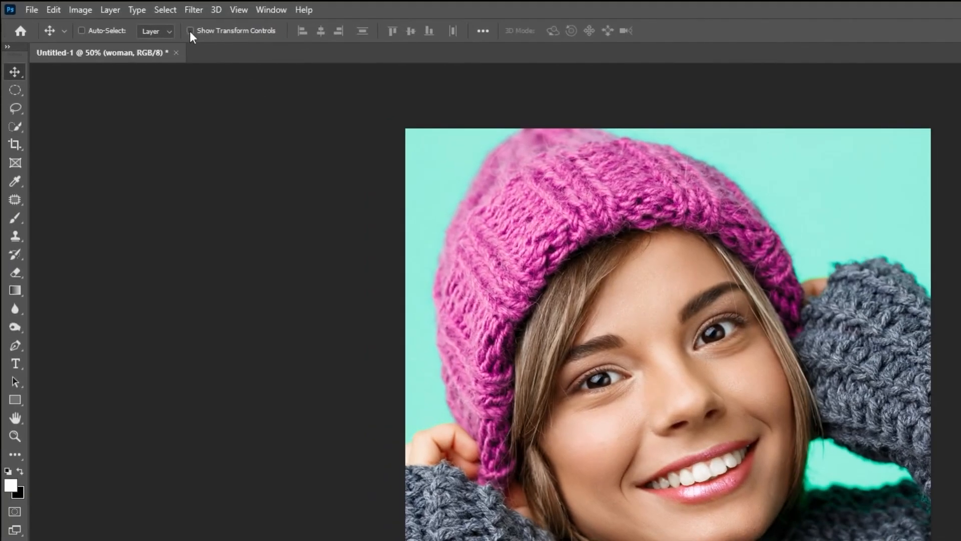
click(194, 10)
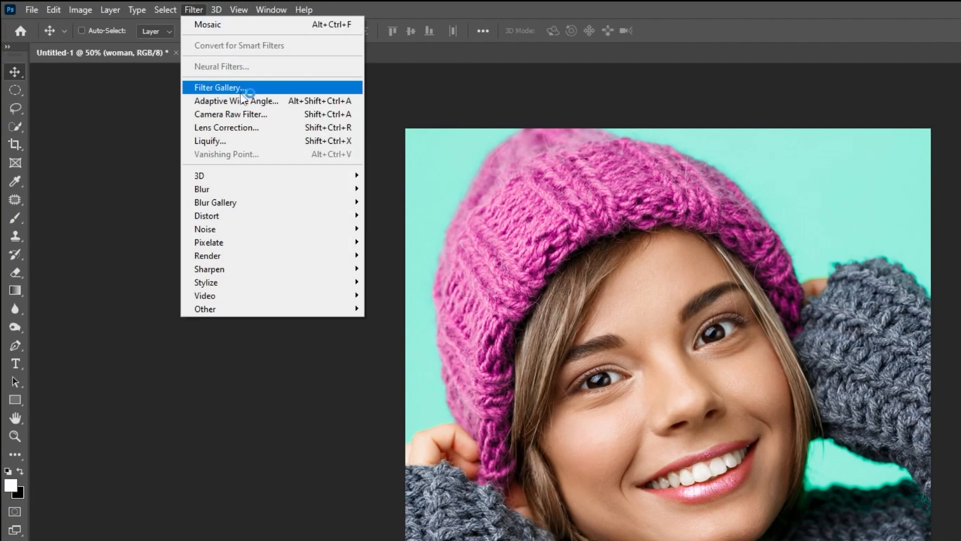
mouse_move(257, 247)
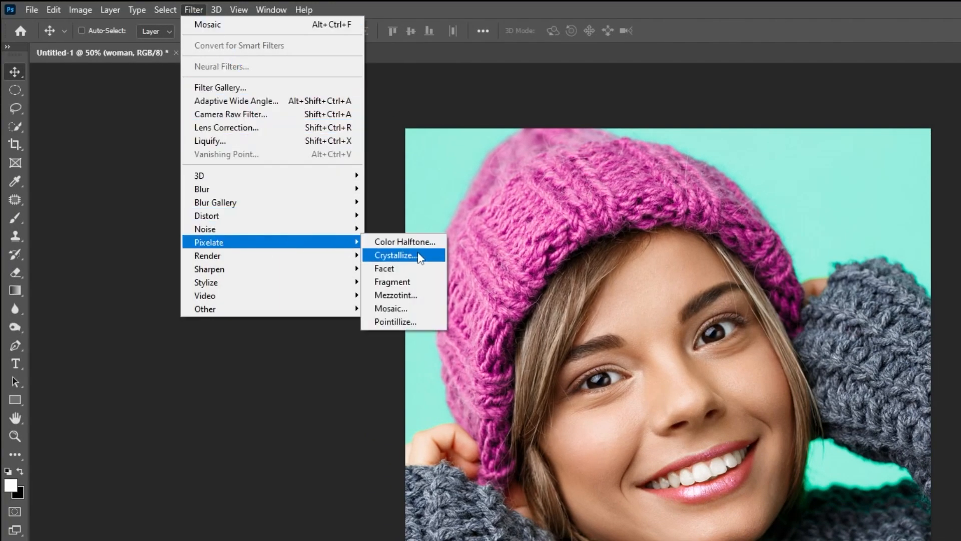
click(418, 309)
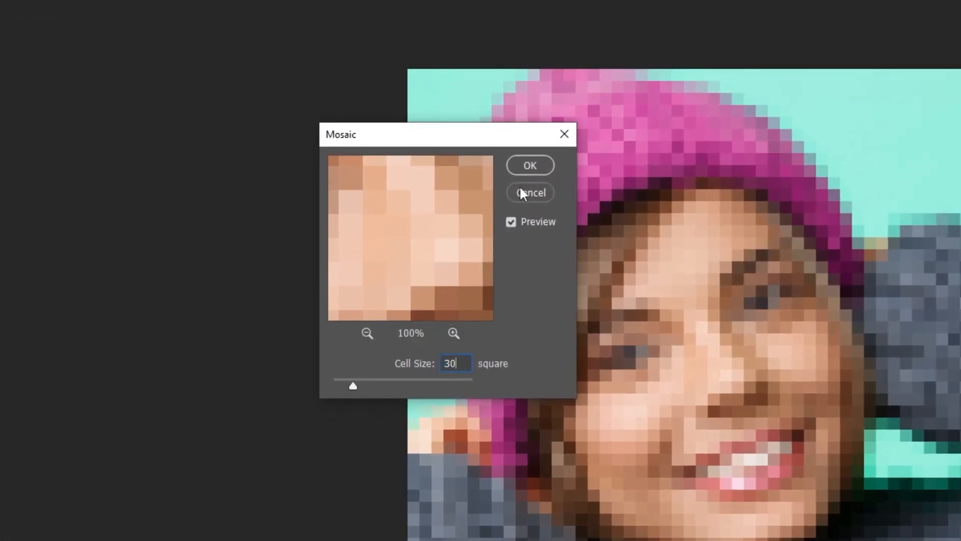
click(530, 163)
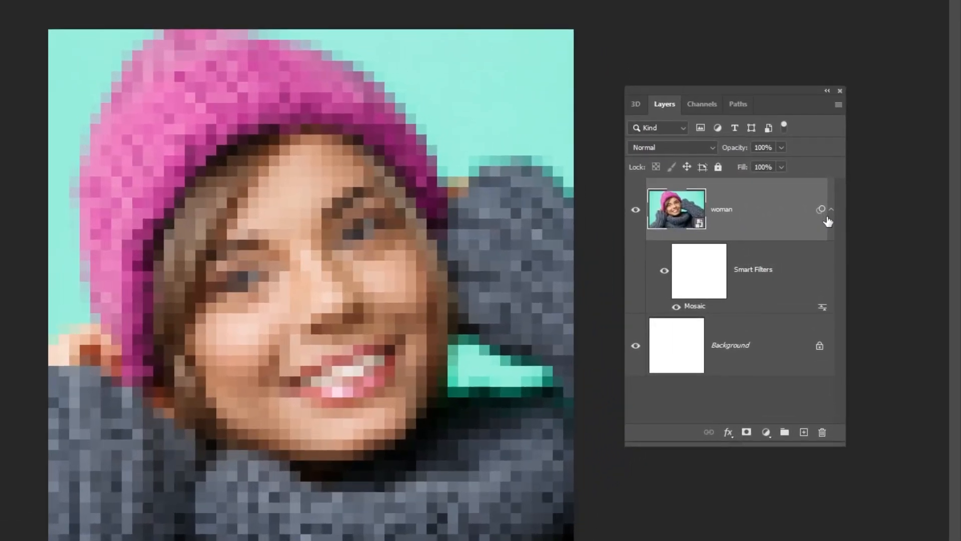
click(848, 219)
Step: Add a white (ffffff) Solid Color fill layer above the woman layer
click(769, 431)
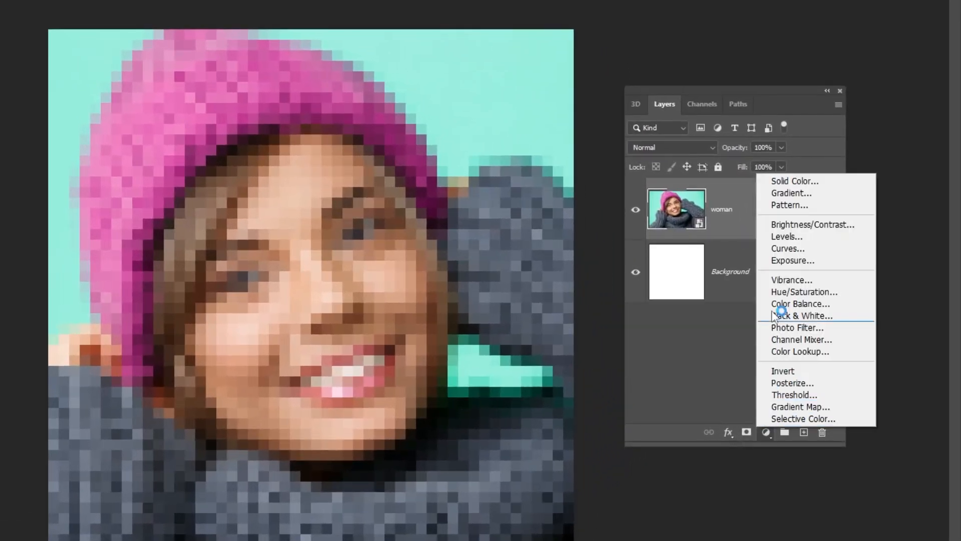
click(788, 182)
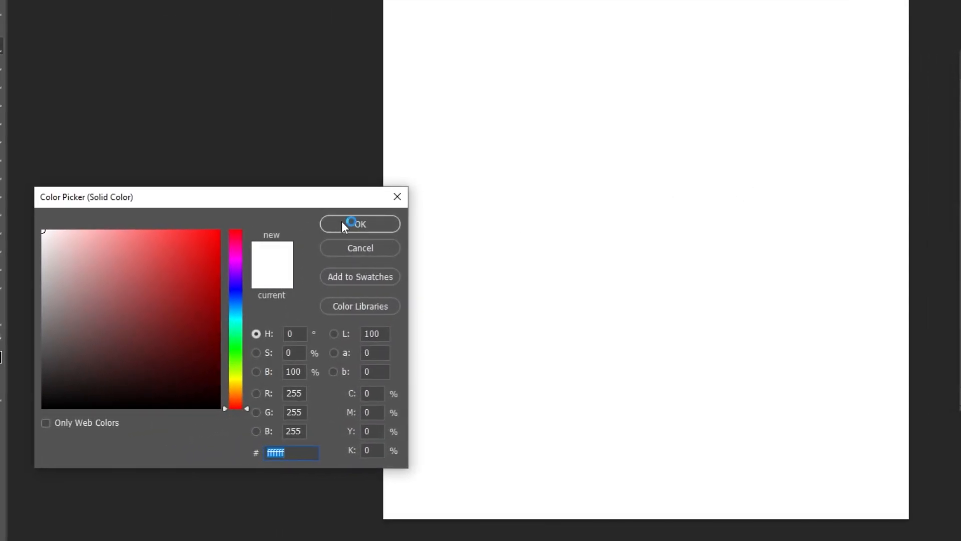
click(345, 223)
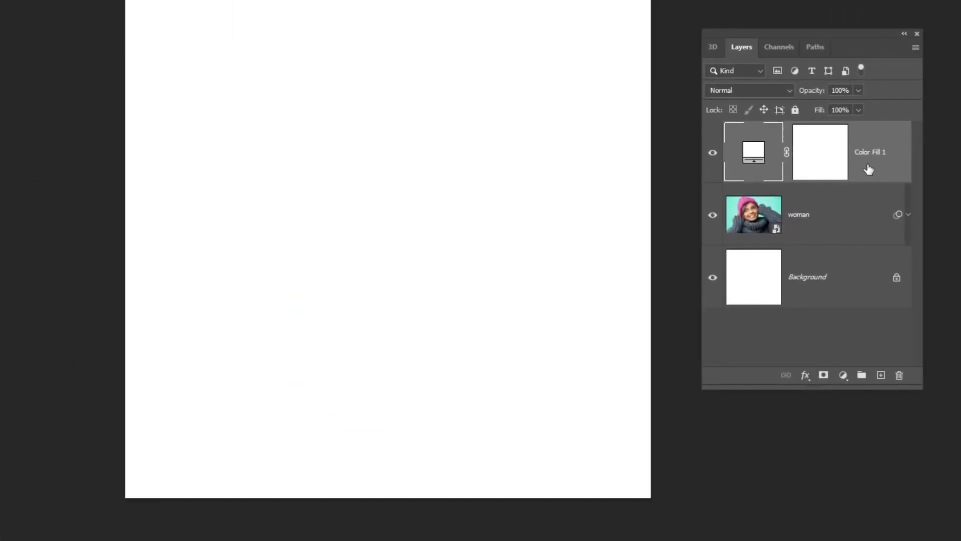
Step: Add a Pattern Overlay to the white Color Fill 1 layer using the newly defined circle pattern at 100% scale and 100% opacity
click(801, 384)
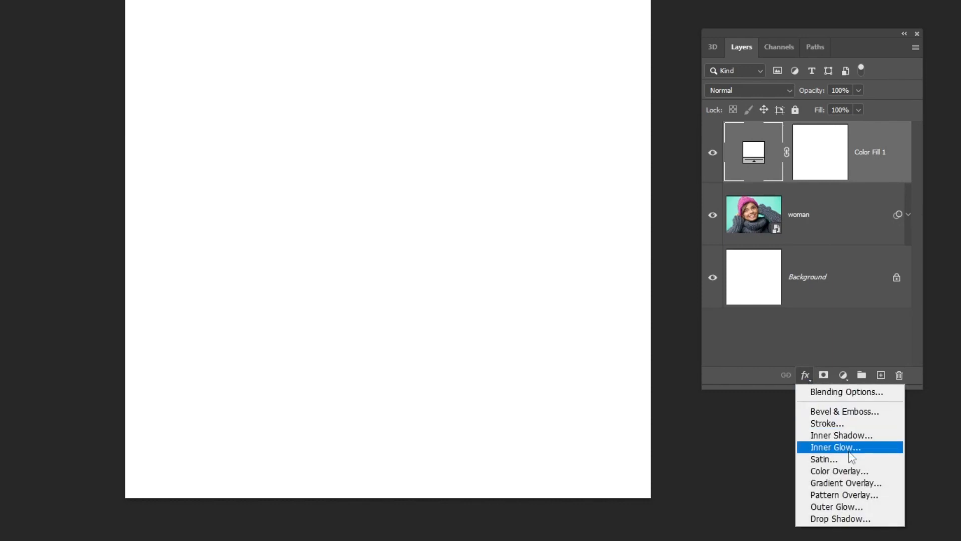
click(859, 495)
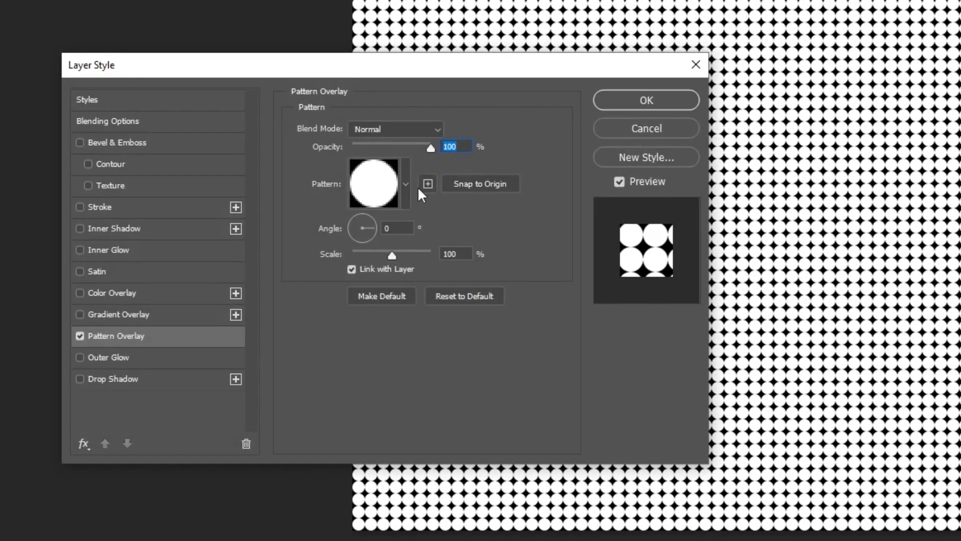
click(406, 183)
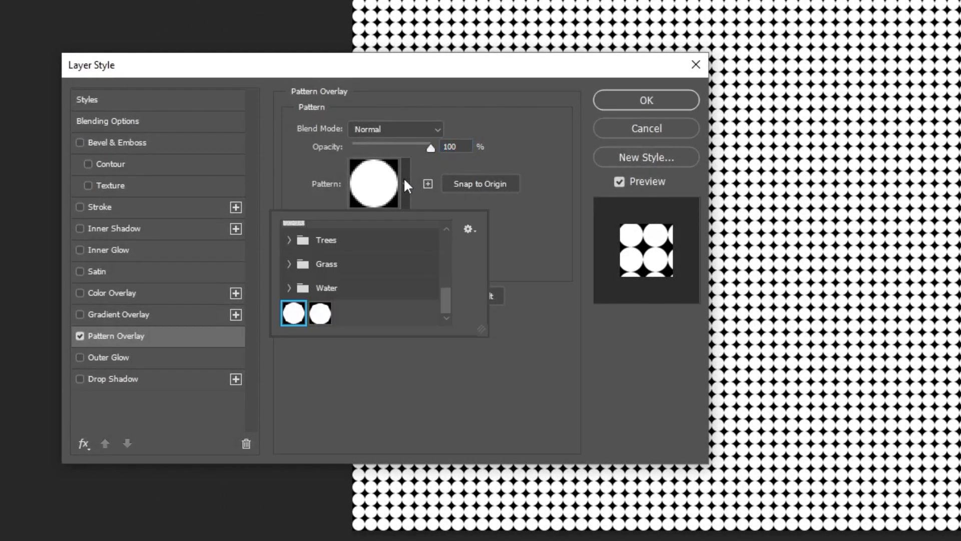
click(319, 314)
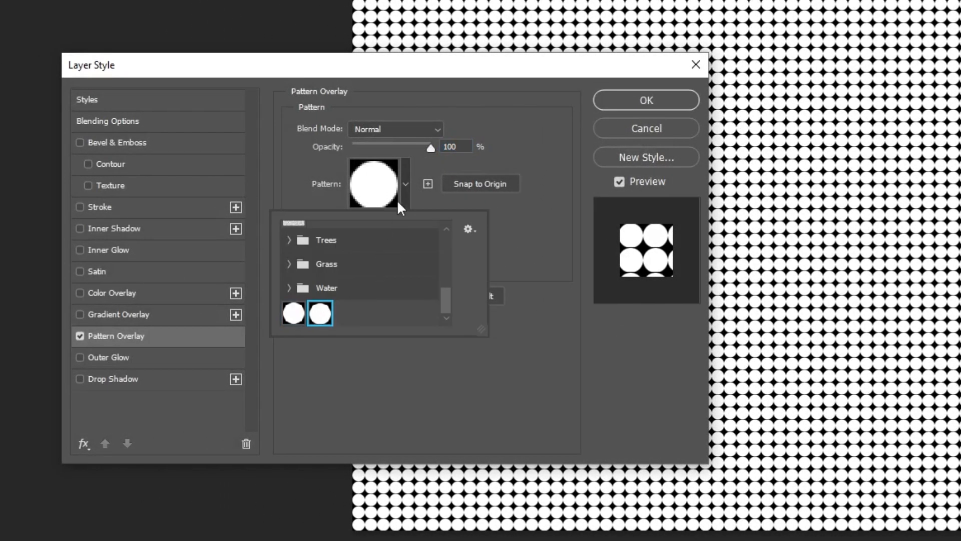
click(405, 183)
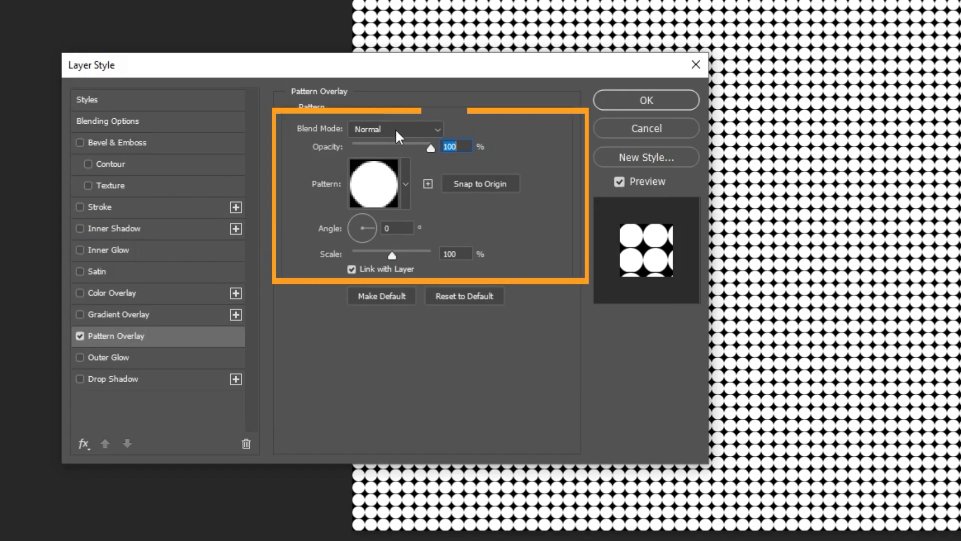
click(647, 101)
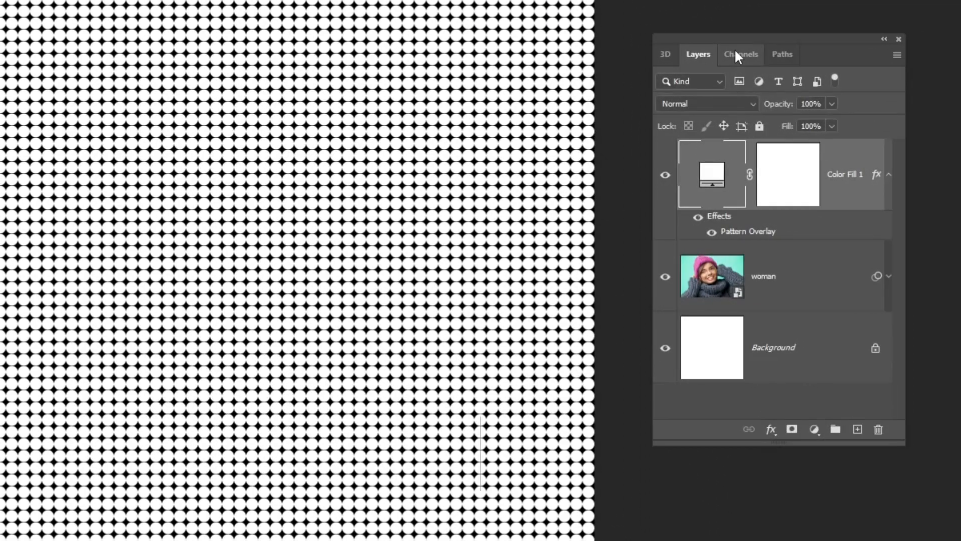
Step: Mask the woman layer with a selection loaded from the RGB channel, deleting the patterned Color Fill 1 layer before adding the mask
click(736, 54)
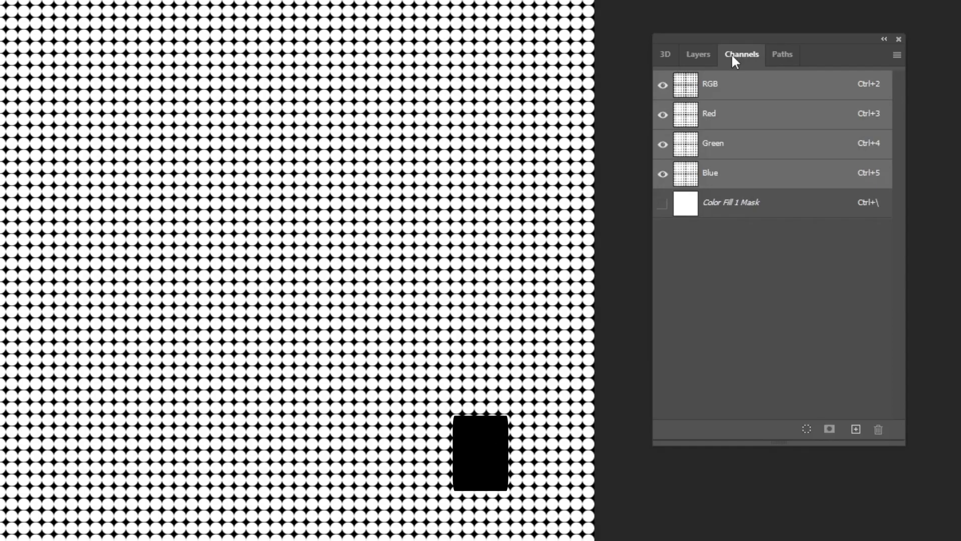
ctrl+click(687, 85)
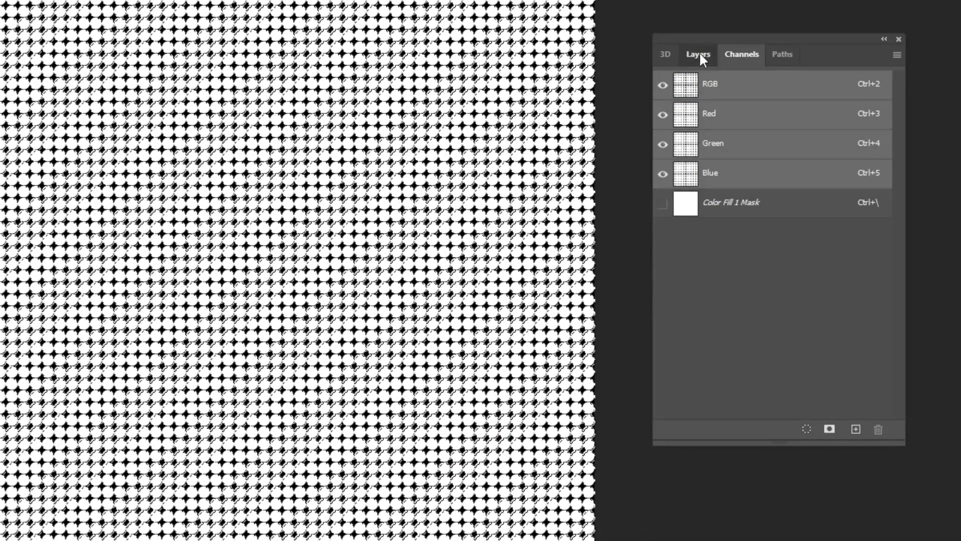
click(699, 53)
click(879, 429)
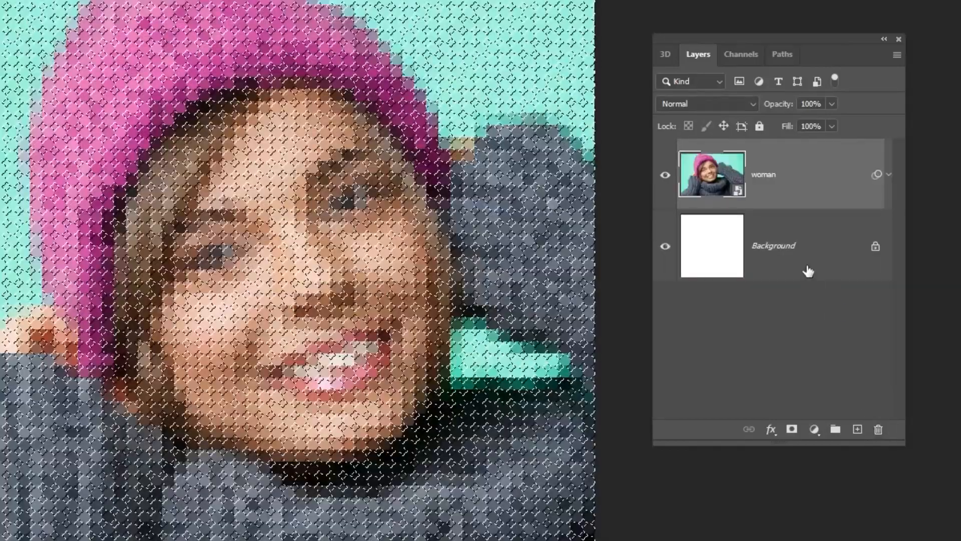
click(792, 429)
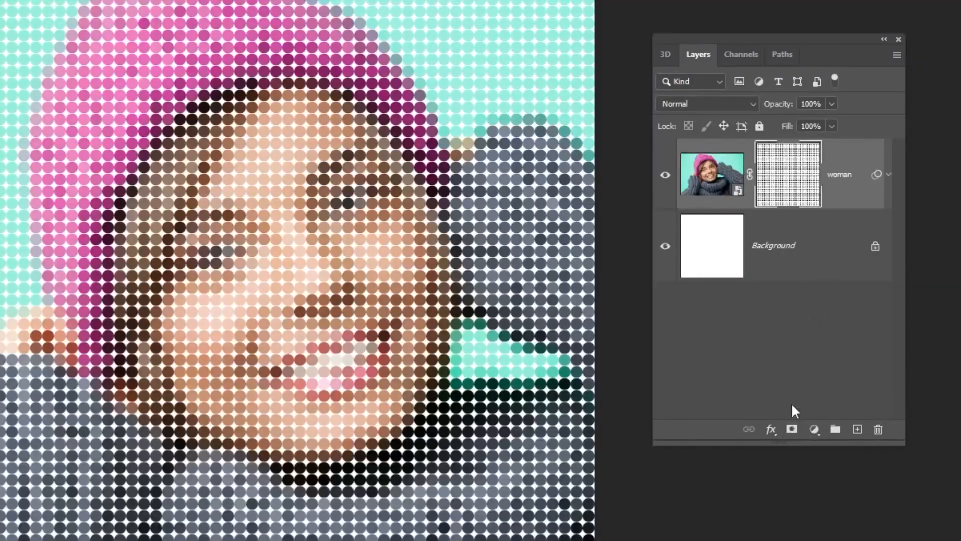
Step: Add a black (000000) Solid Color fill layer between the Background and the woman layer
click(812, 271)
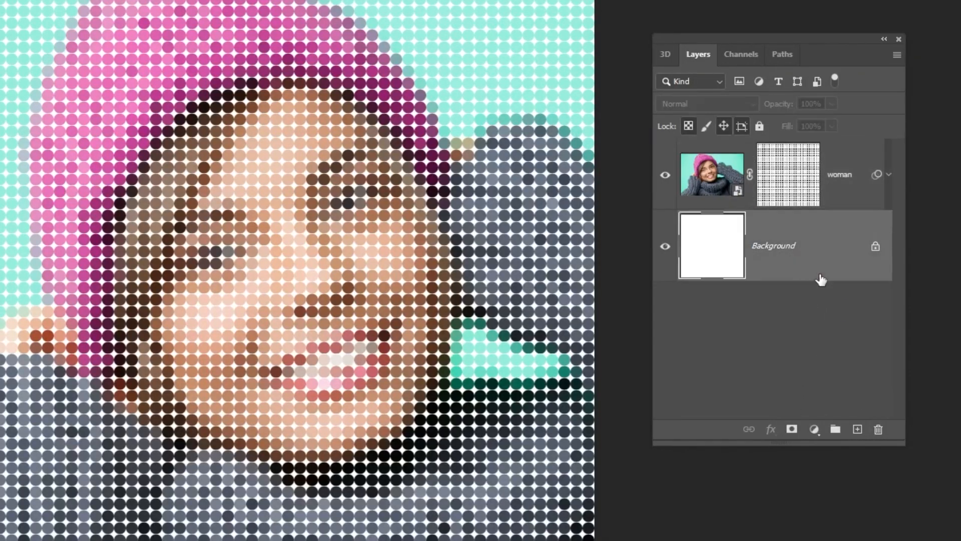
click(814, 429)
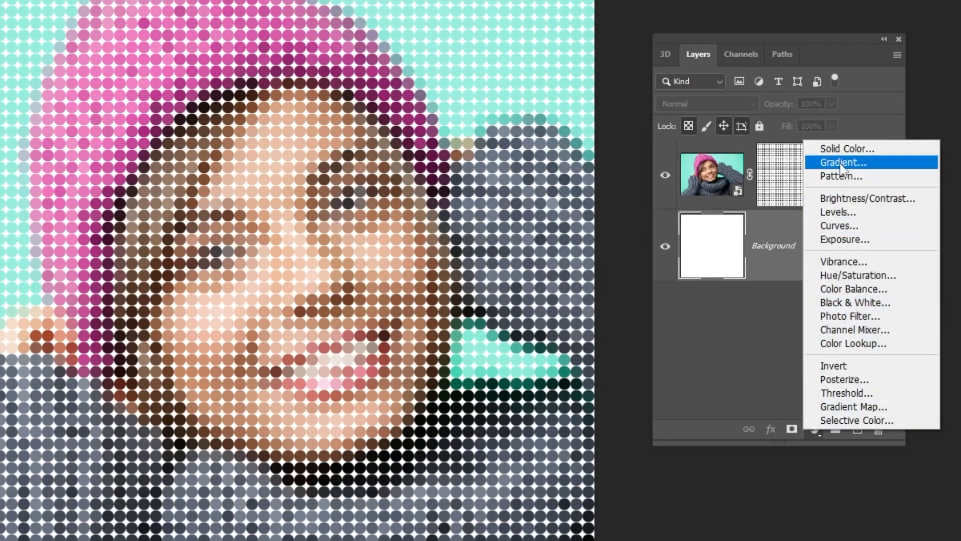
click(843, 146)
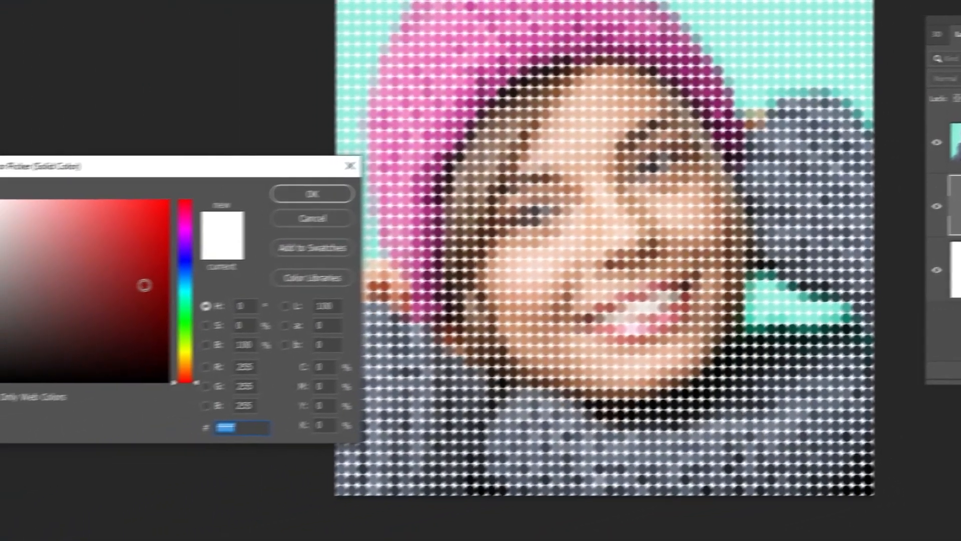
drag(144, 283, 170, 311)
drag(70, 357, 38, 382)
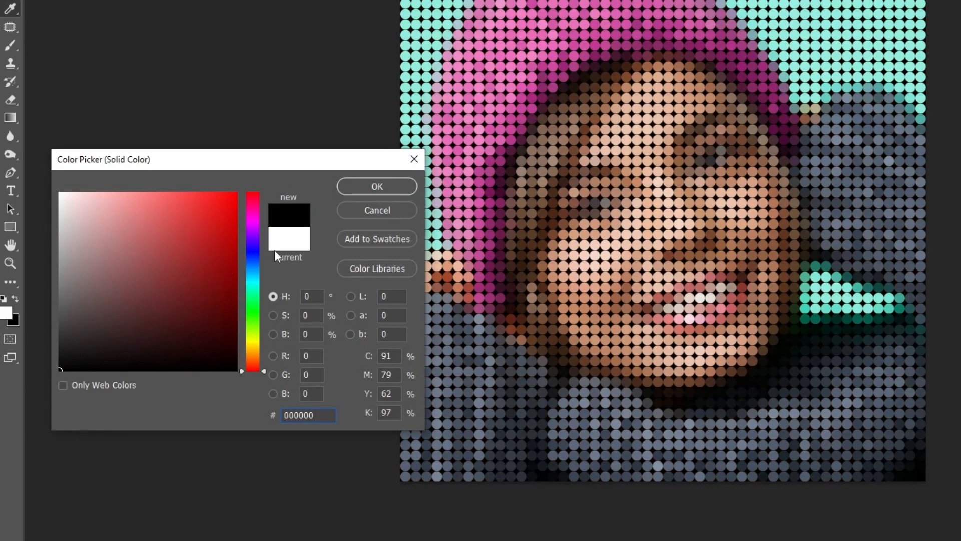
click(376, 187)
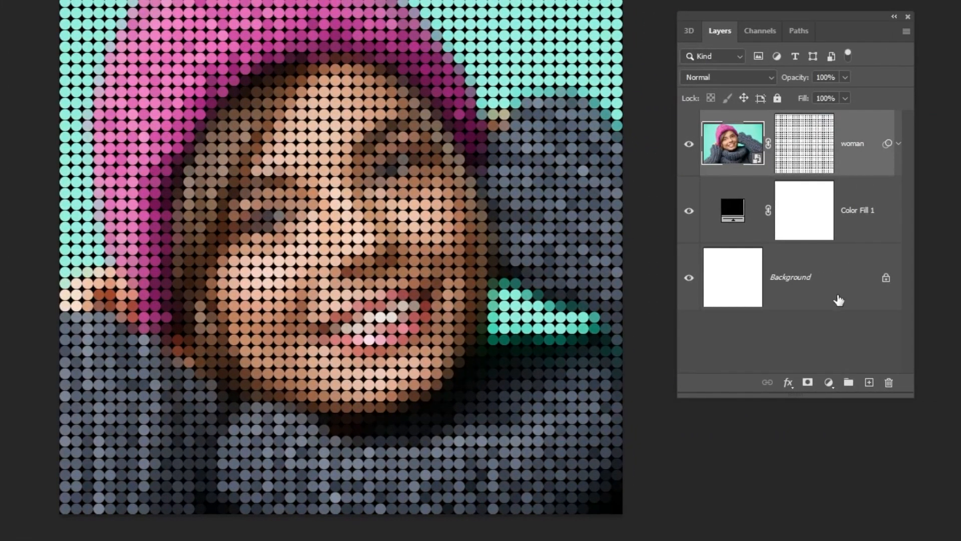
Step: Give the woman layer a Chisel Hard Inner Bevel: depth 100%, size and soften 7 px, angle 90°, Linear Dodge (Add) highlight 50%, shadow 0%
click(787, 383)
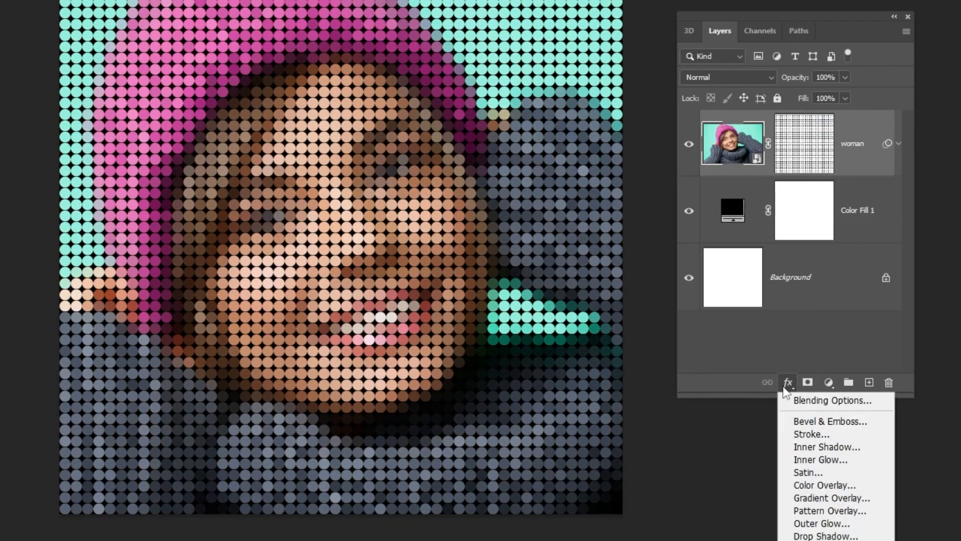
click(807, 422)
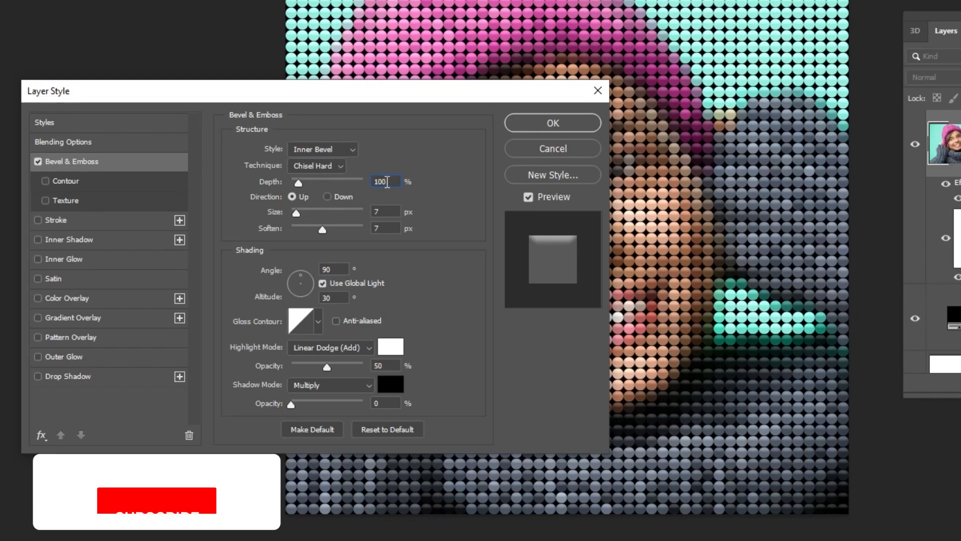
click(389, 227)
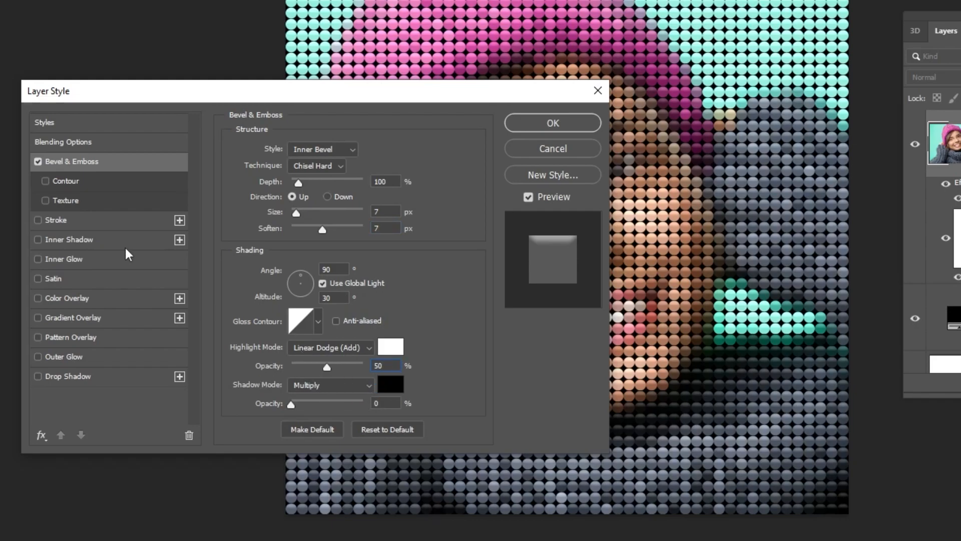
Step: Add a black Multiply Inner Glow to the woman layer with 20% opacity, Softer technique, Edge source, choke 22% and size 9 px
click(111, 261)
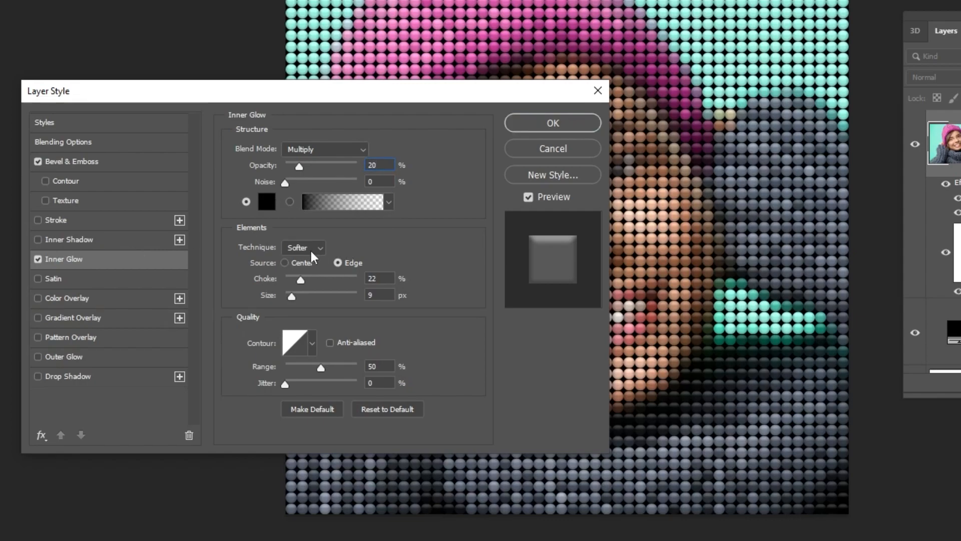
click(390, 280)
click(569, 124)
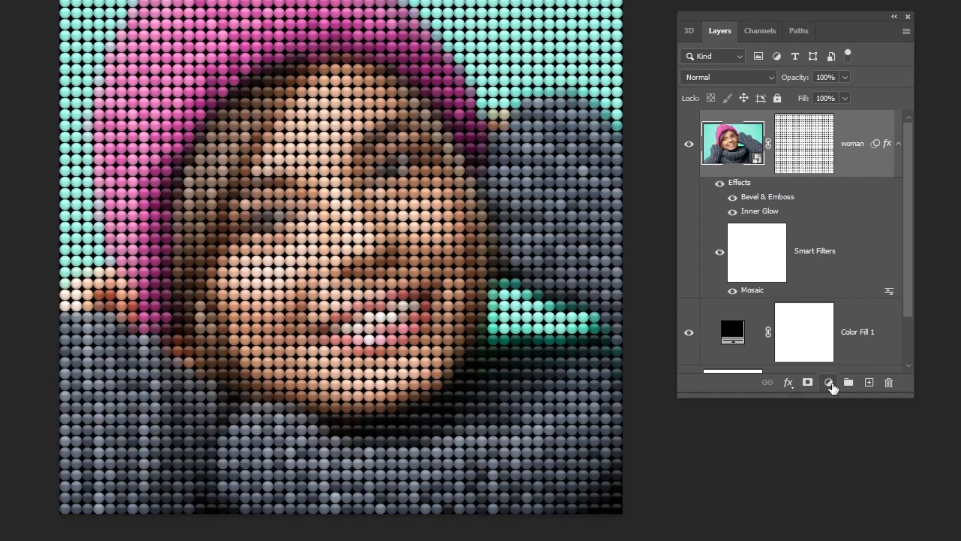
Step: Add a Vibrance adjustment layer above the woman layer with vibrance set to +81
click(828, 383)
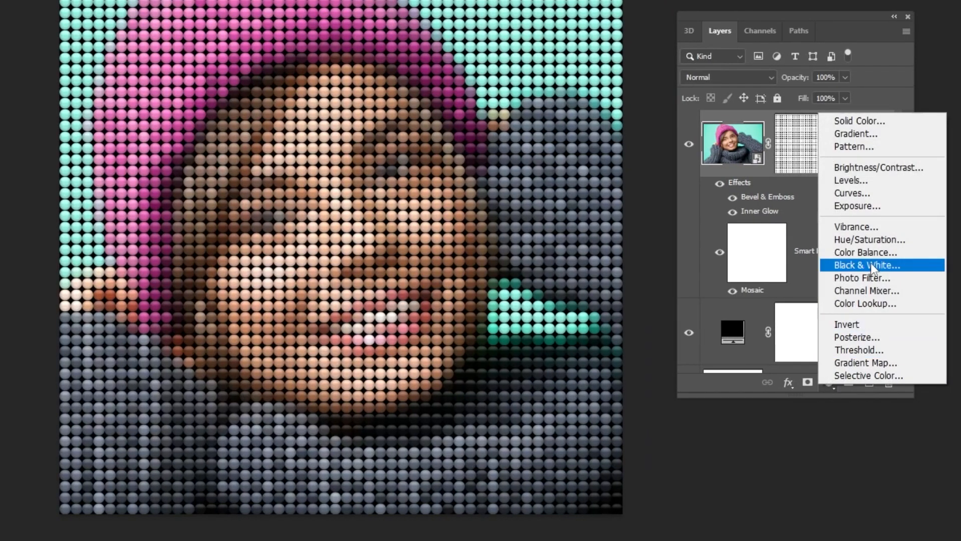
click(872, 231)
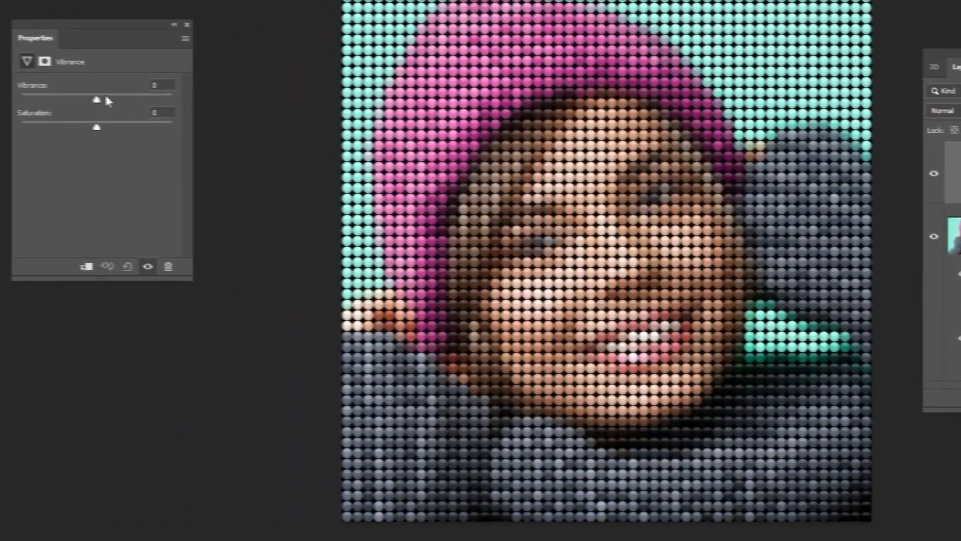
drag(106, 98, 113, 98)
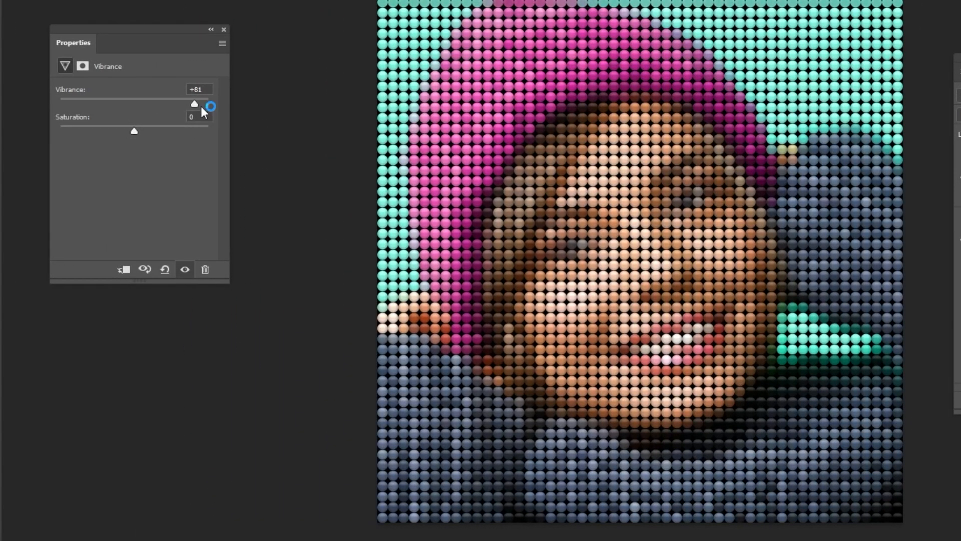
click(223, 29)
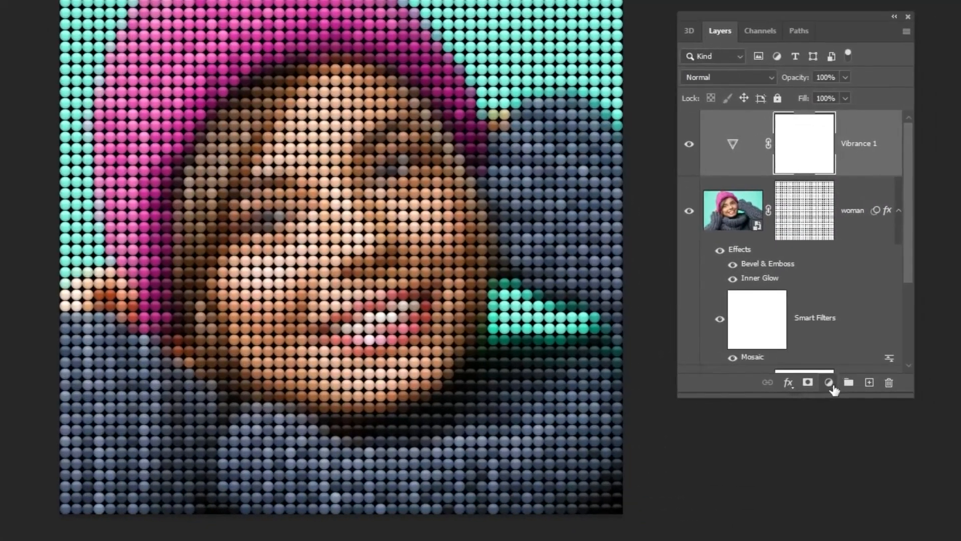
Step: Add a Levels adjustment layer on top with input levels 16, 1.00 and 251, and collapse the woman layer's effects list
click(828, 382)
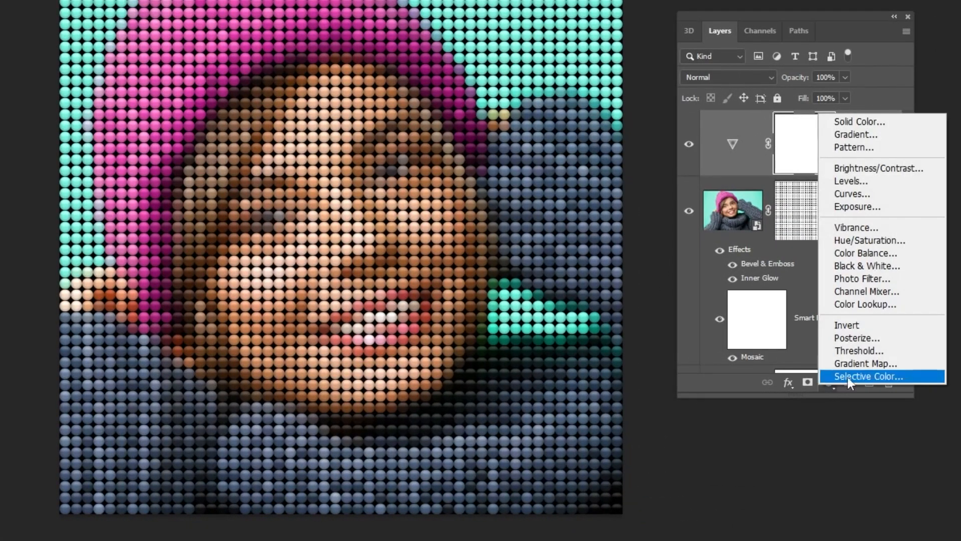
click(851, 181)
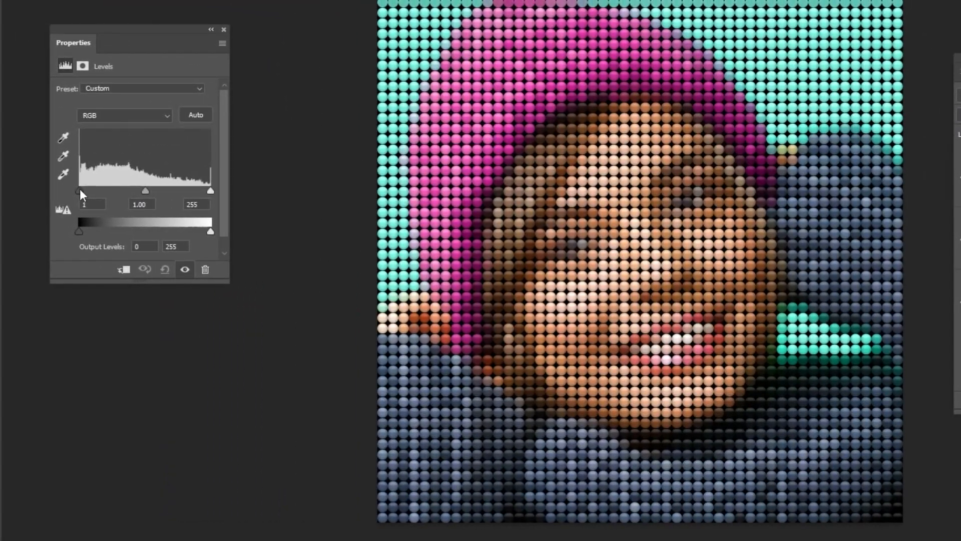
drag(79, 188, 88, 189)
click(148, 192)
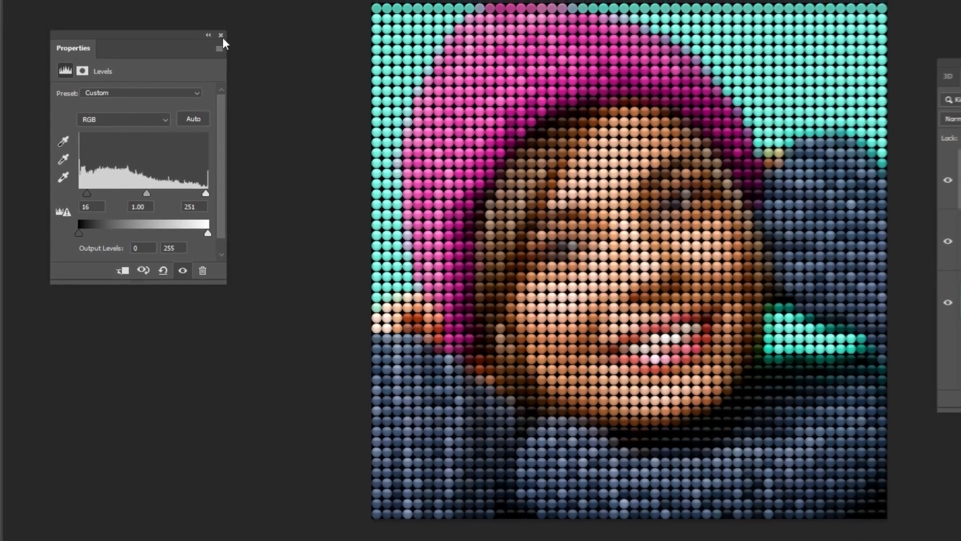
click(224, 29)
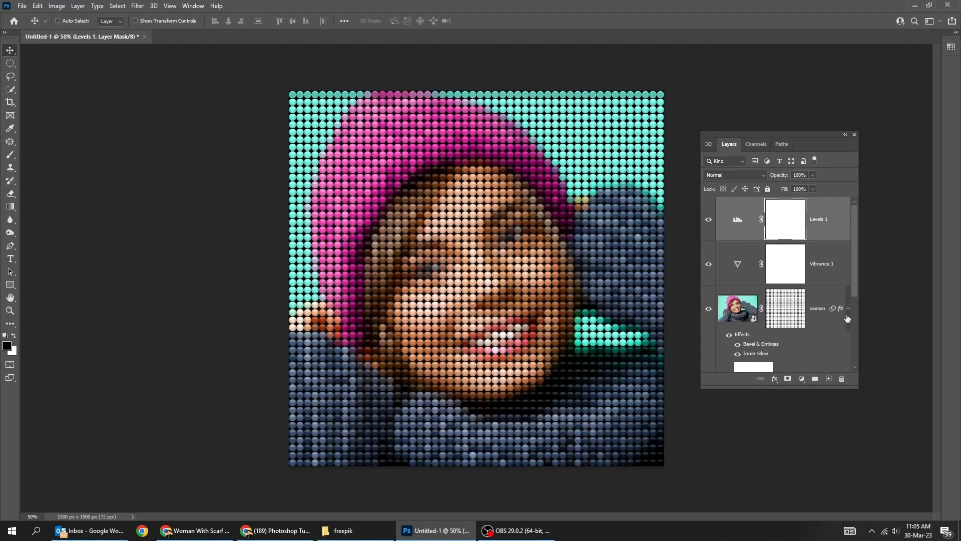
click(848, 309)
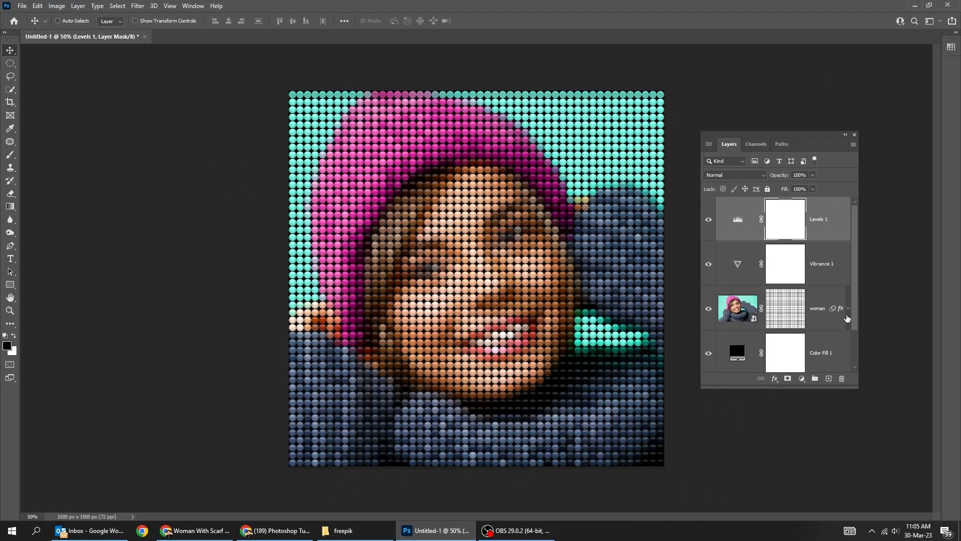